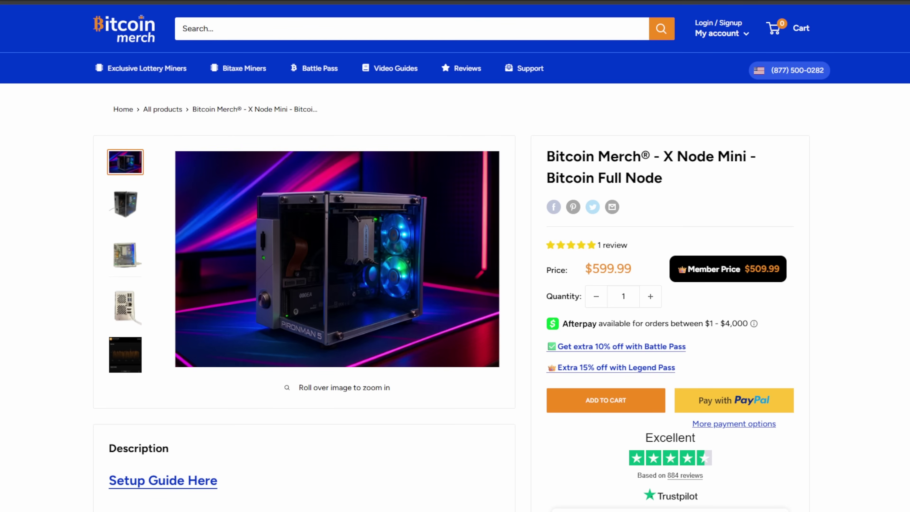
Open the X Node Mini setup guide and highlight umbrel.local in Step 2's example address
click(175, 488)
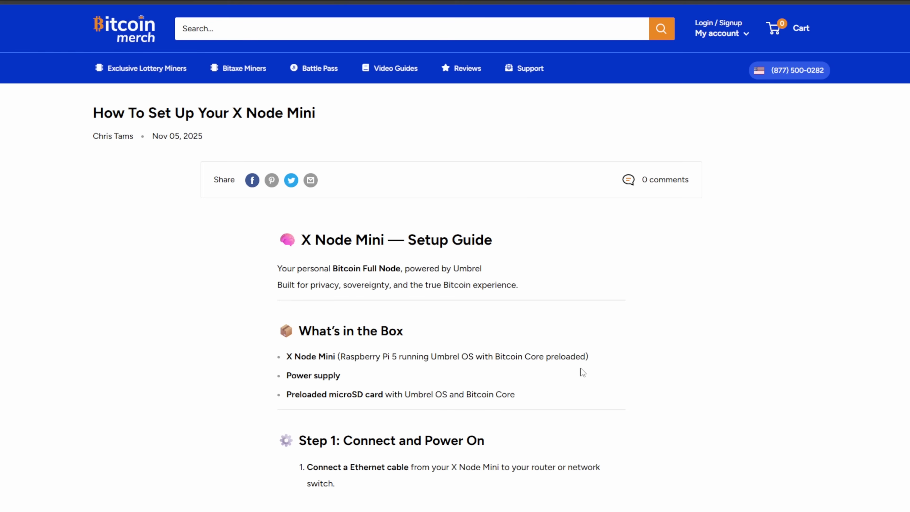
scroll(652, 382, down, 7)
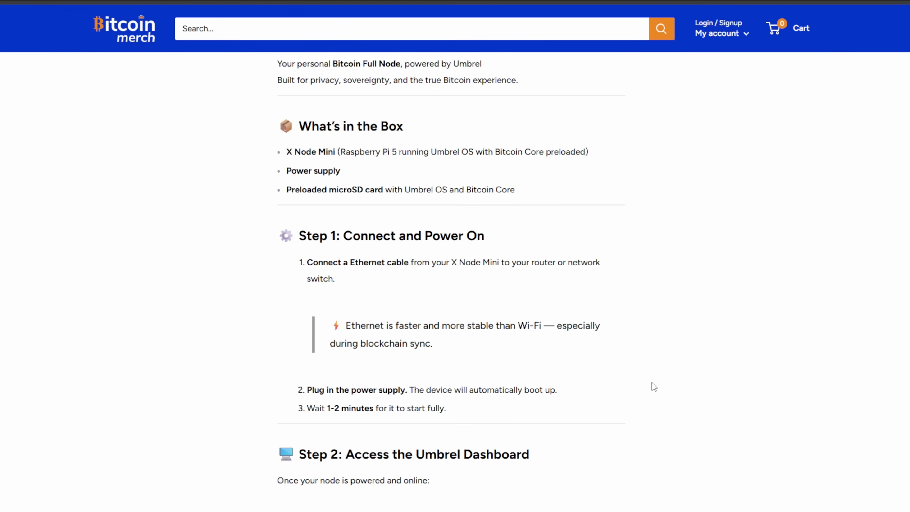
scroll(651, 378, down, 9)
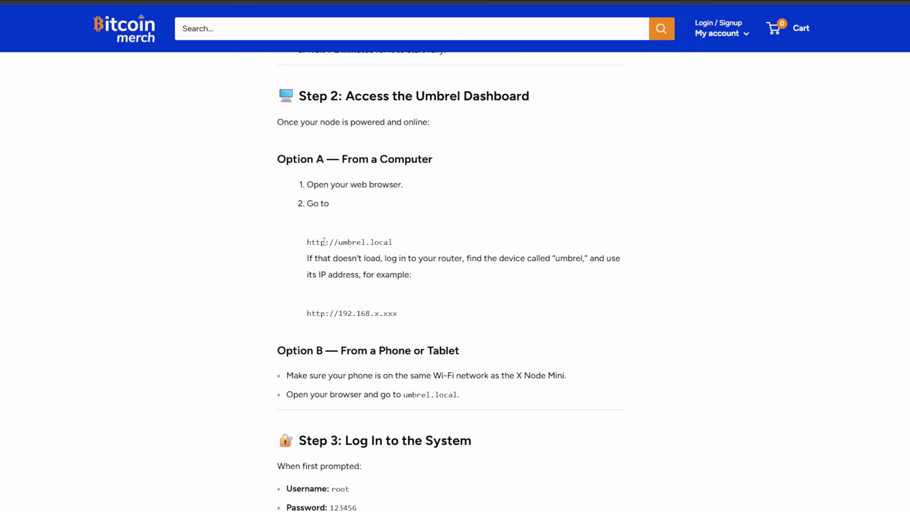
drag(338, 242, 412, 245)
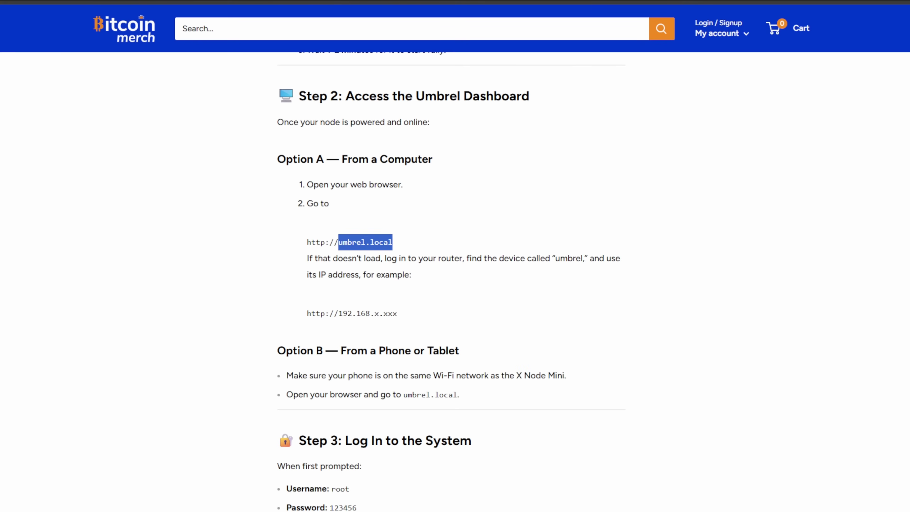
Switch between the Umbrel tabs, noting the node's IP, until the umbrelOS login page shows
click(579, 19)
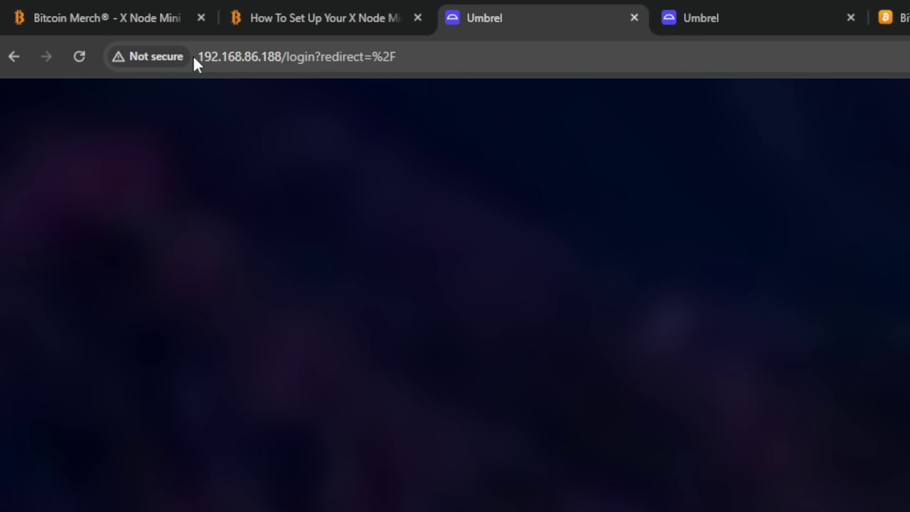
drag(198, 57, 284, 50)
click(740, 15)
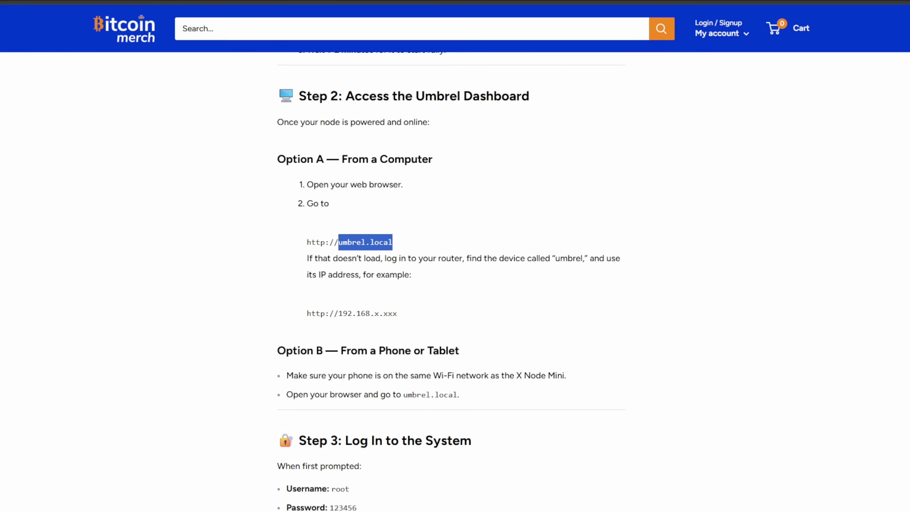
scroll(349, 502, down, 1)
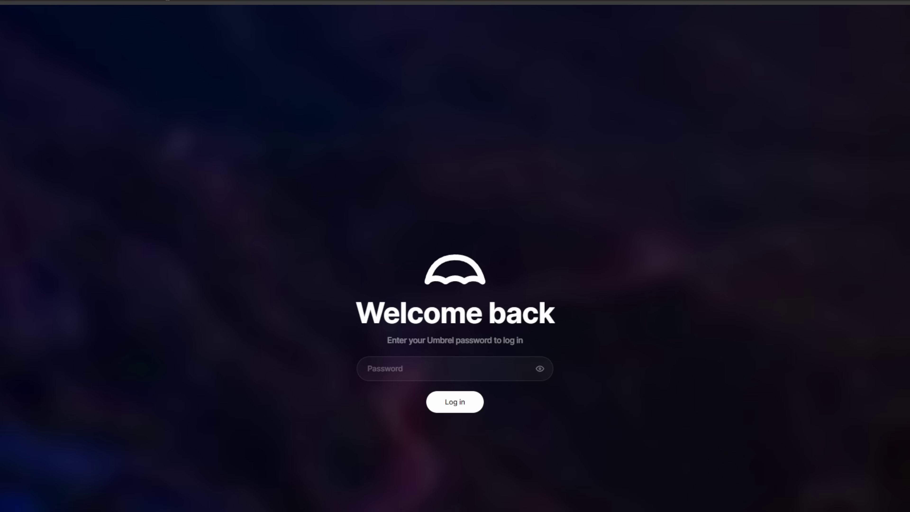
Log in to umbrelOS by entering the Umbrel password
click(394, 366)
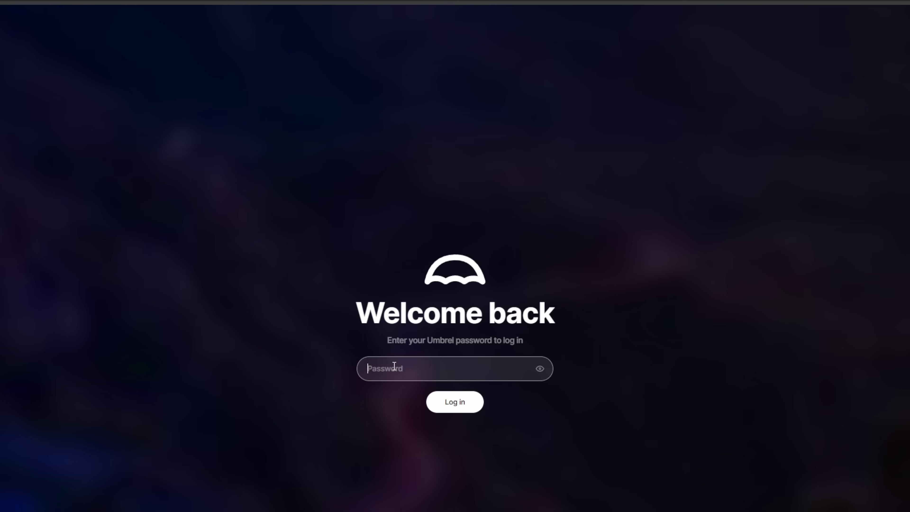
text(••••••)
key(Return)
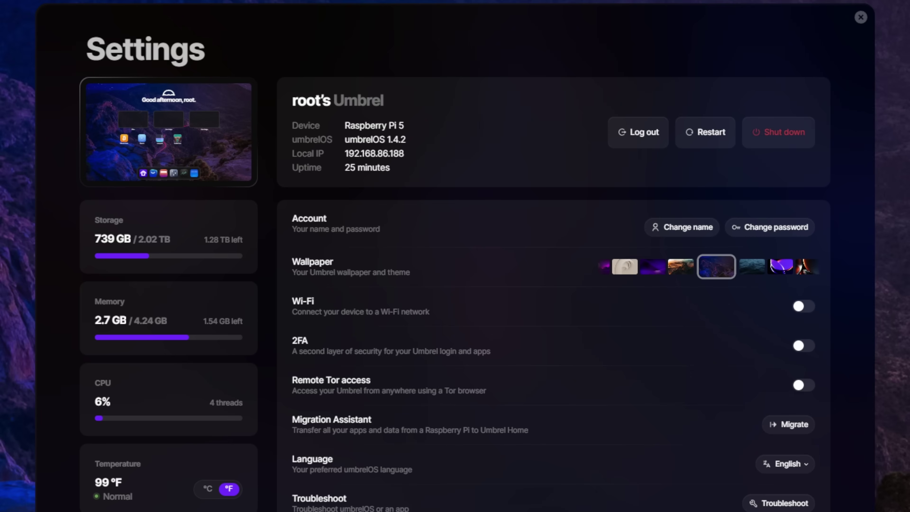
Close Settings to show the home dashboard with Bitcoin Node, Electrs, mempool and Public Pool
key(Escape)
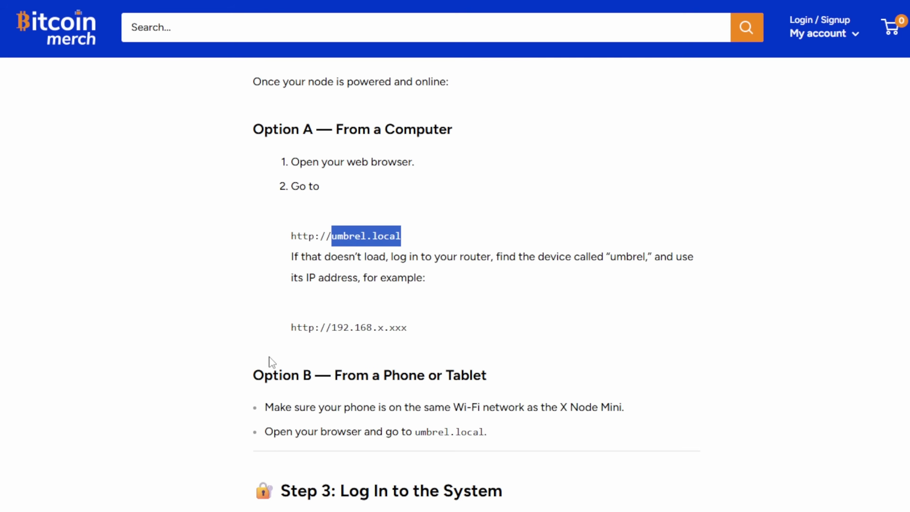
scroll(512, 493, down, 8)
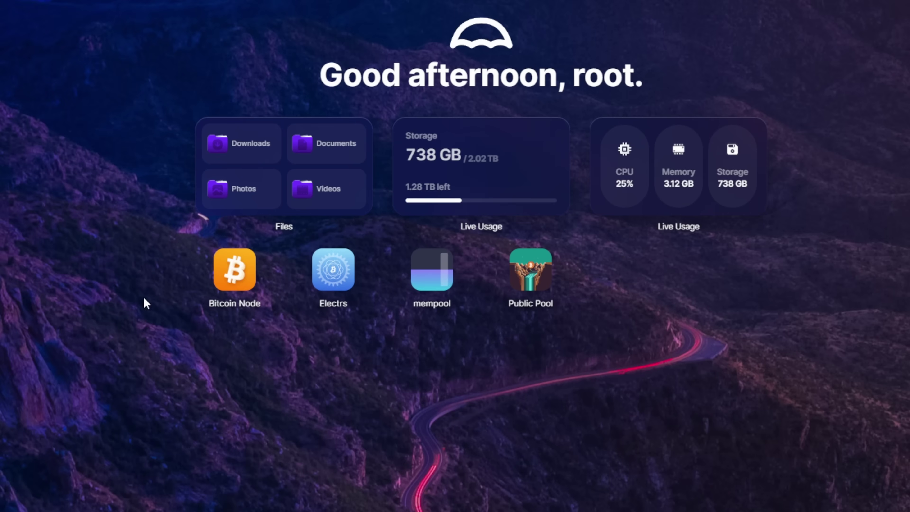
Look over the Bitcoin Node app, then the Public Pool app
click(236, 311)
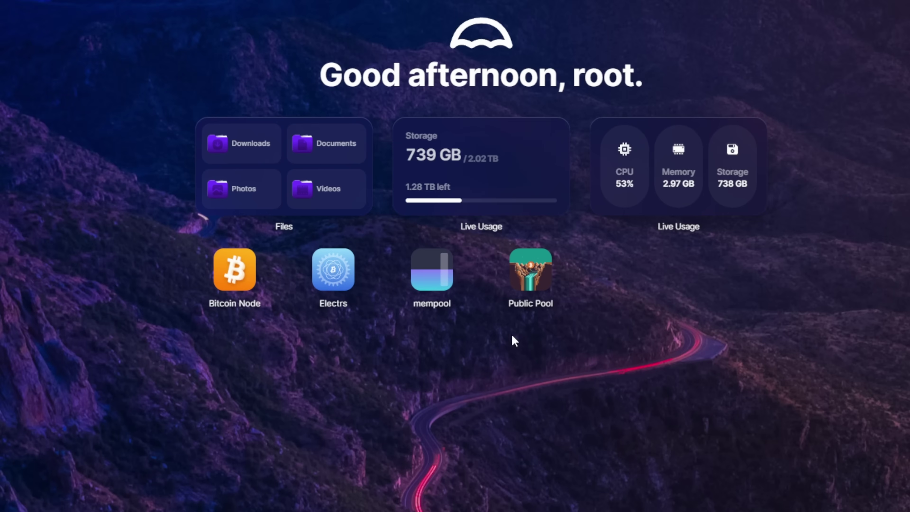
click(528, 291)
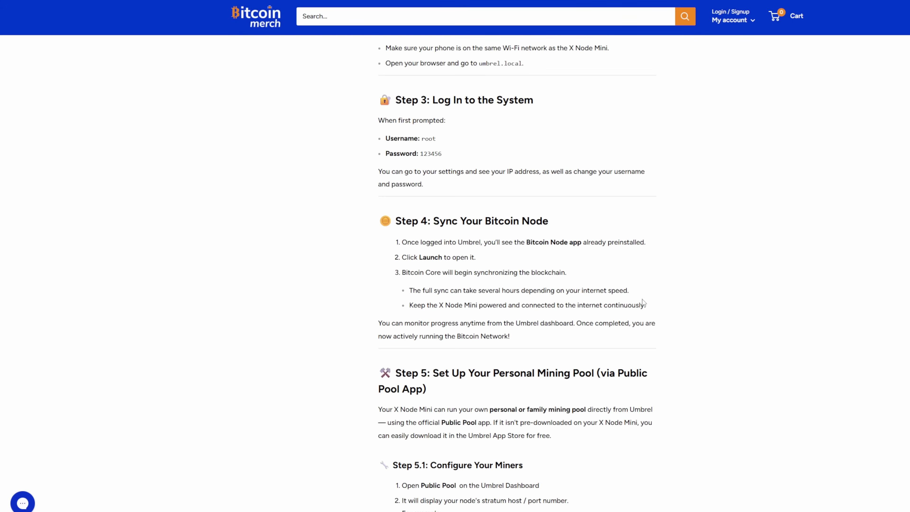
scroll(644, 302, down, 6)
scroll(645, 304, down, 1)
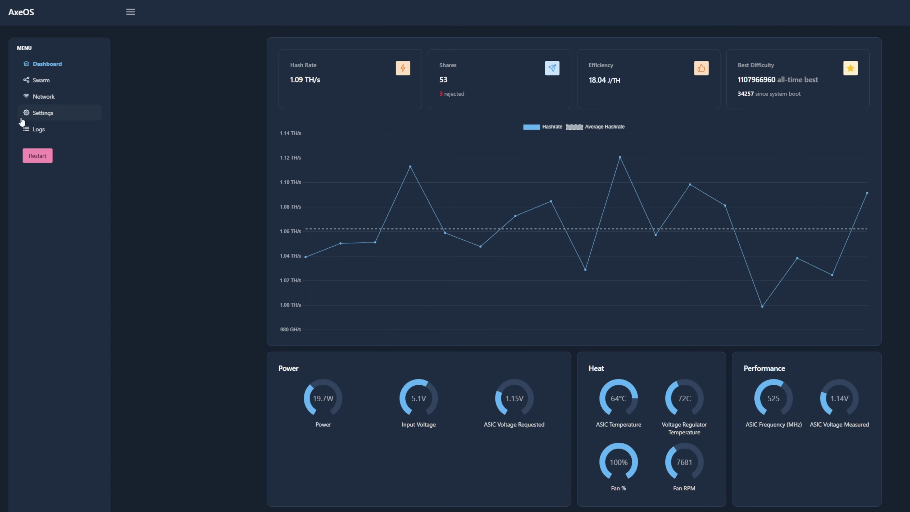
In AxeOS settings, clear the Stratum URL and port 3333, and remove the Stratum User worker suffix
click(30, 117)
click(462, 77)
drag(462, 77, 336, 74)
key(BackSpace)
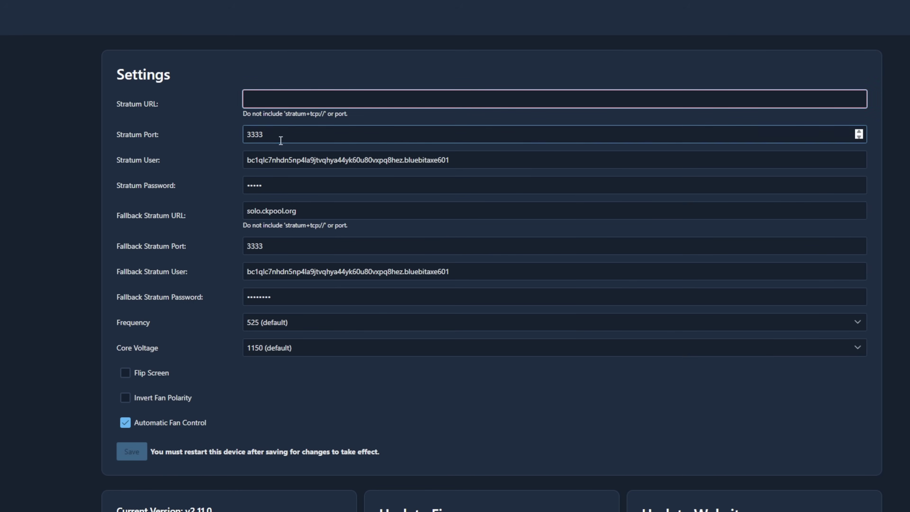
drag(285, 135, 202, 133)
key(BackSpace)
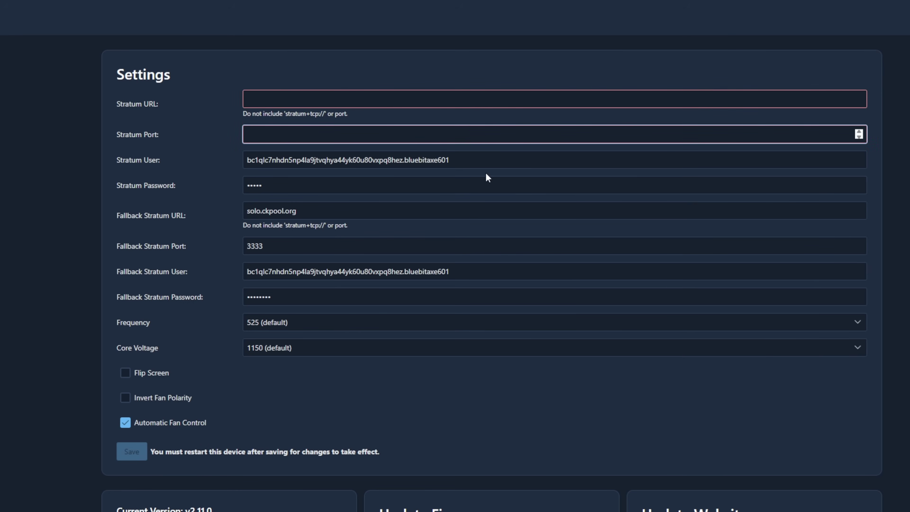
drag(404, 160, 473, 160)
key(BackSpace)
click(361, 66)
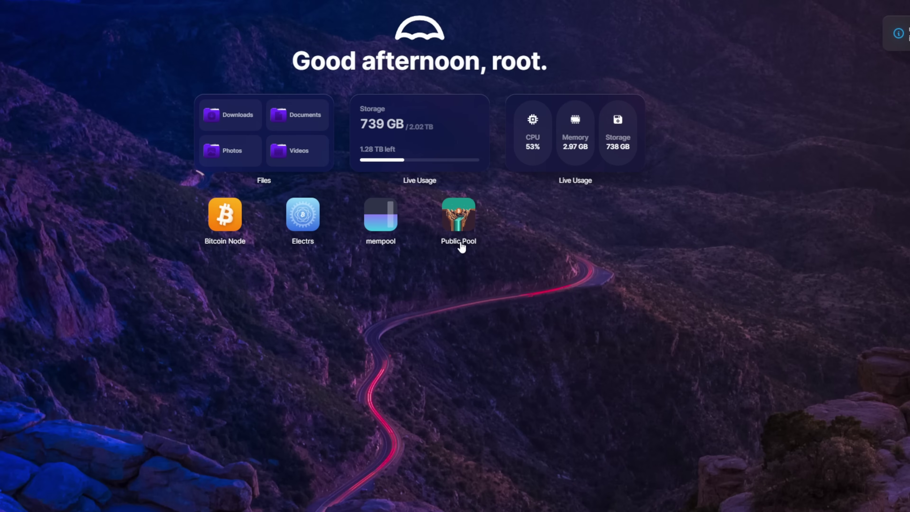
In Public Pool, select the stratum+tcp://umbrel.local:2018 address to copy it
click(451, 225)
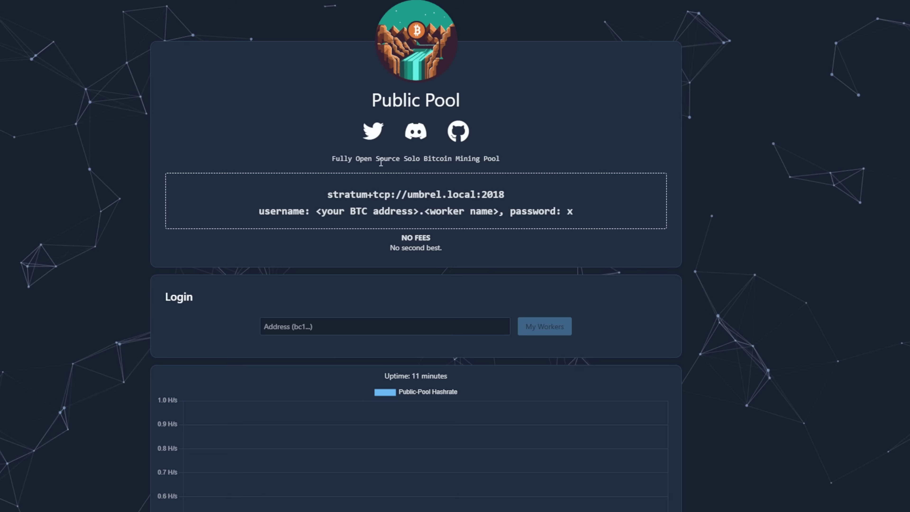
drag(330, 196, 507, 195)
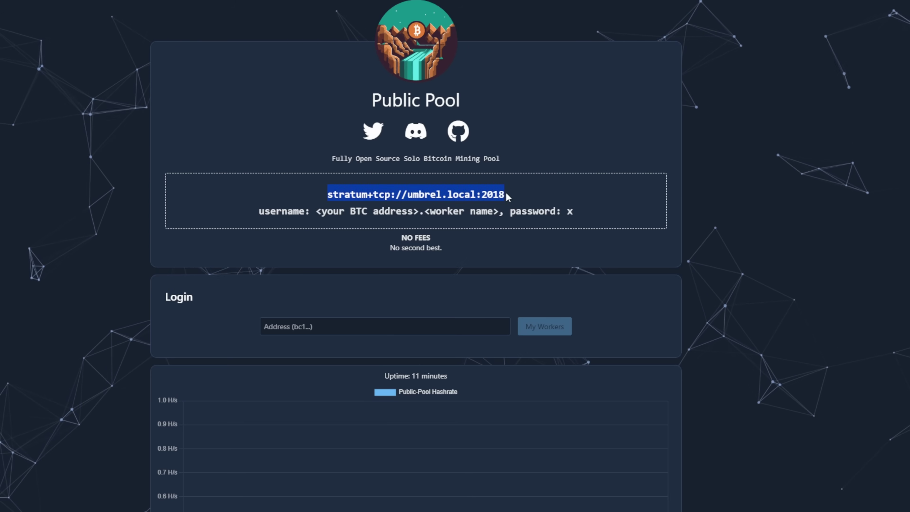
click(352, 191)
triple_click(353, 191)
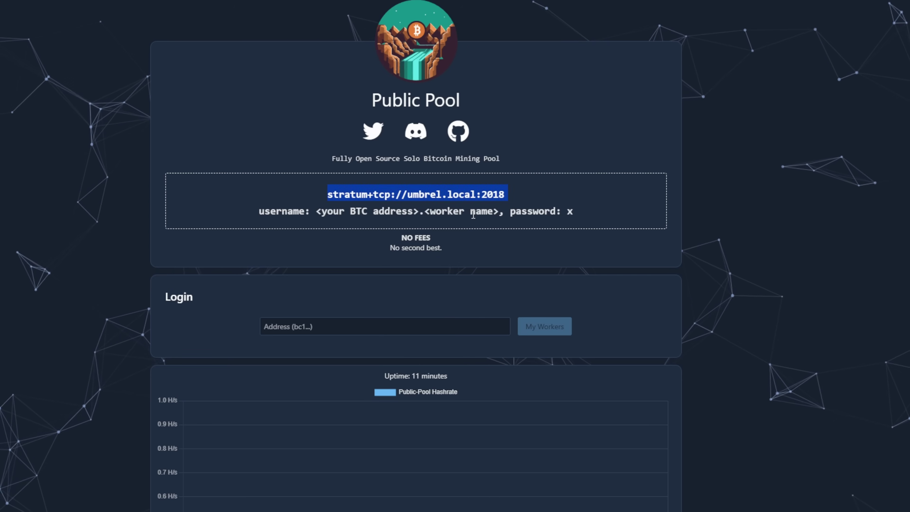
click(479, 198)
drag(407, 195, 478, 194)
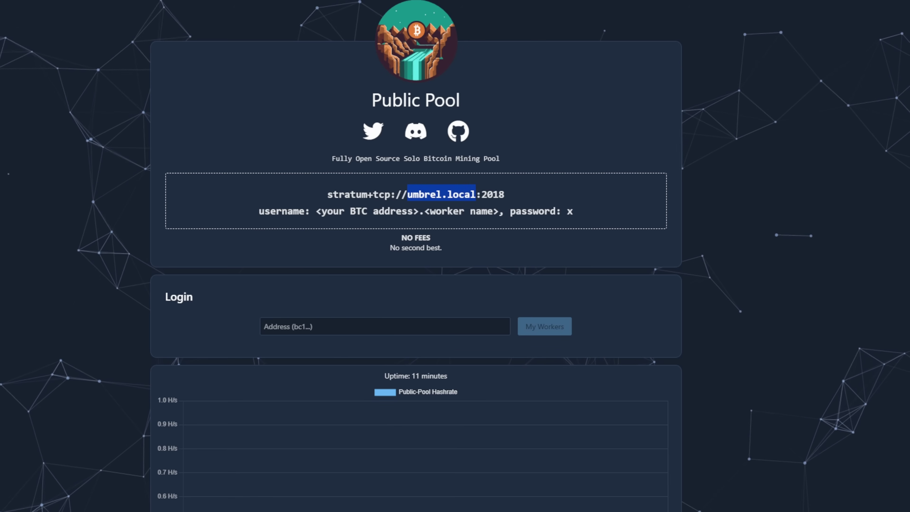
drag(509, 197, 331, 193)
key(ctrl+c)
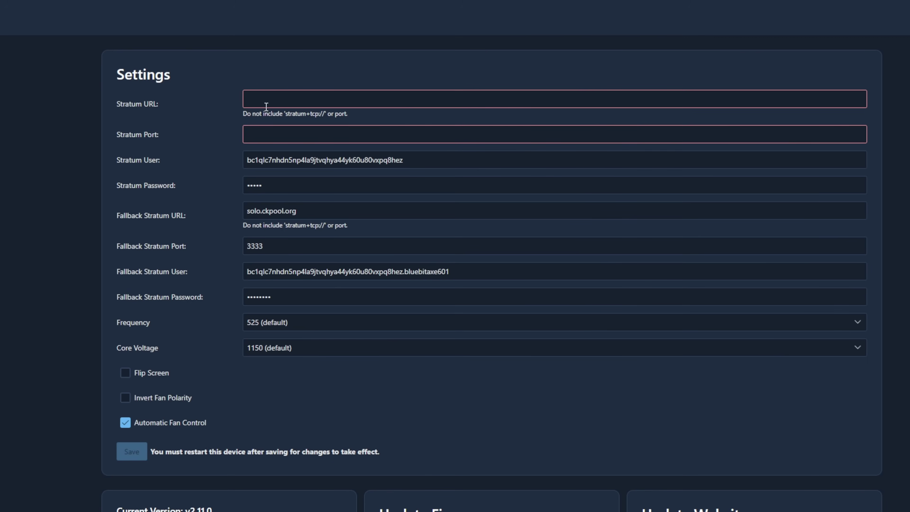
Paste and trim the pool address so Stratum URL reads 192.168.86.188, with Stratum Port 2018
click(266, 107)
key(ctrl+v)
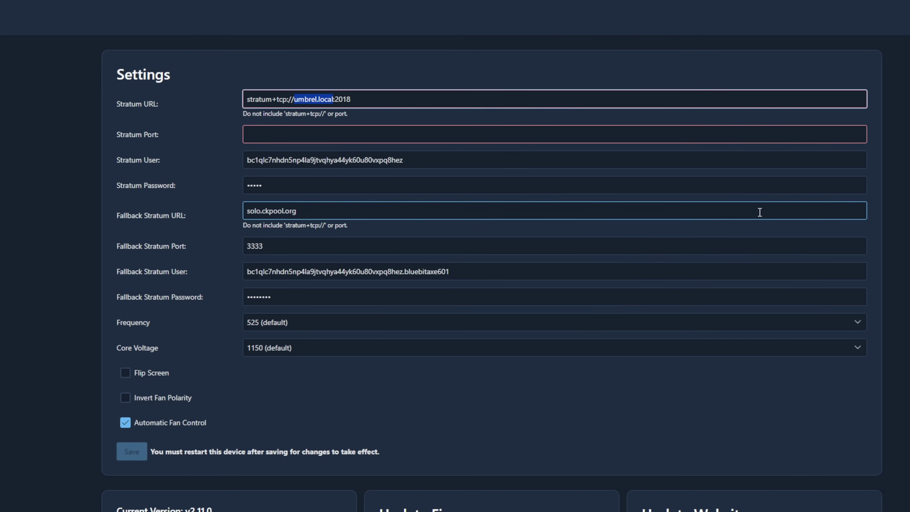
text(192)
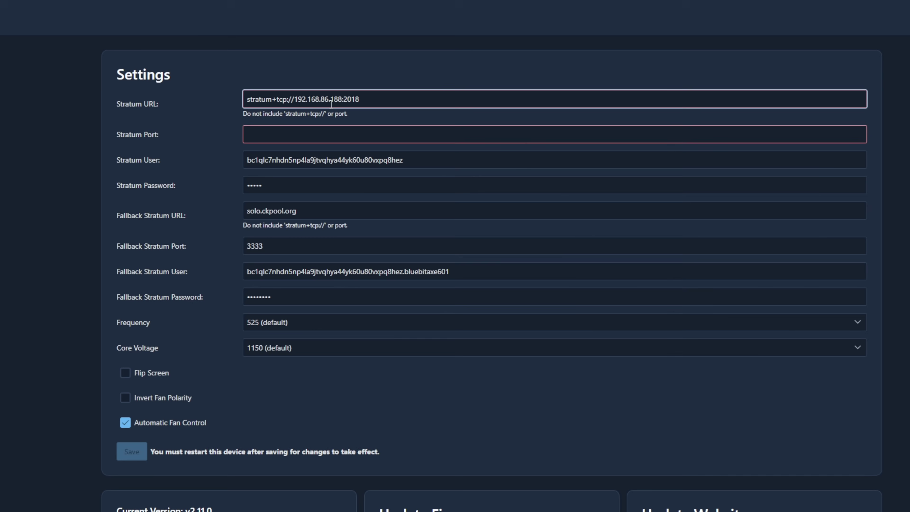
click(343, 106)
drag(296, 100, 191, 96)
key(BackSpace)
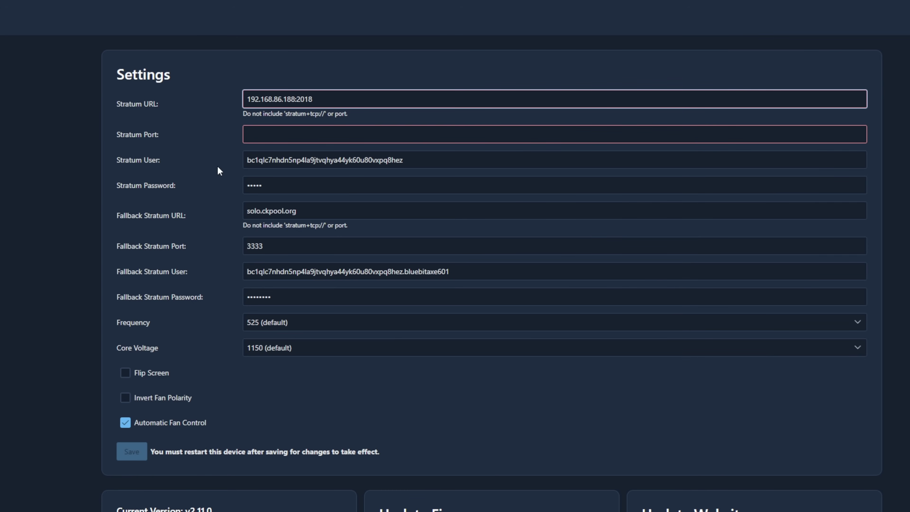
drag(318, 99, 295, 107)
click(305, 134)
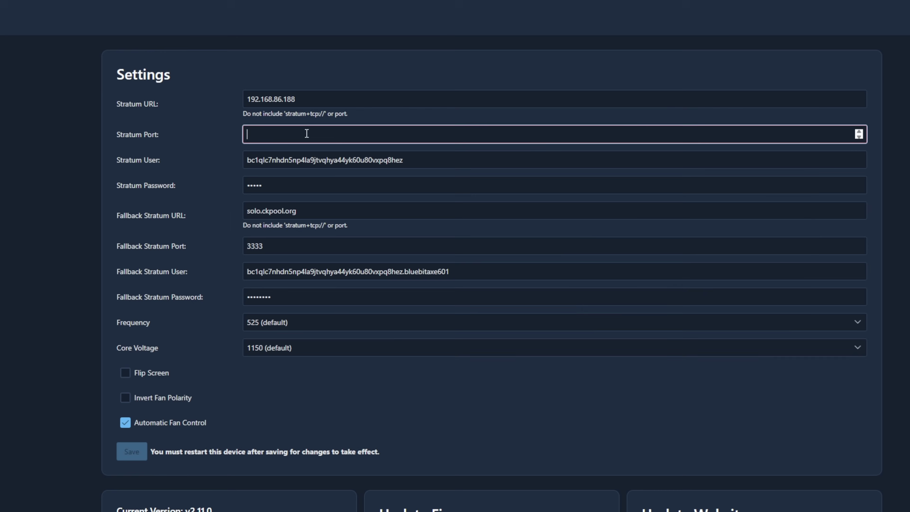
text(2018)
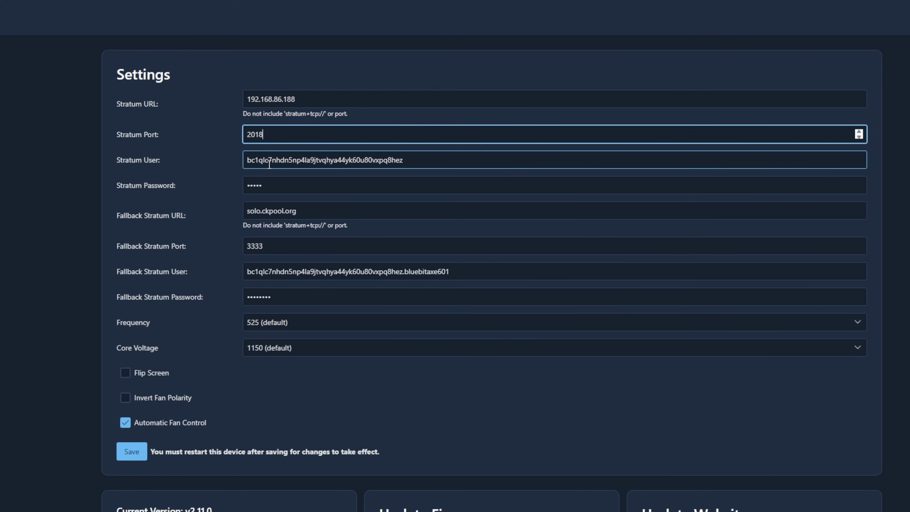
Append .BitaxeGiveaway to Stratum User and set Stratum Password to the pool's placeholder value
drag(268, 160, 396, 157)
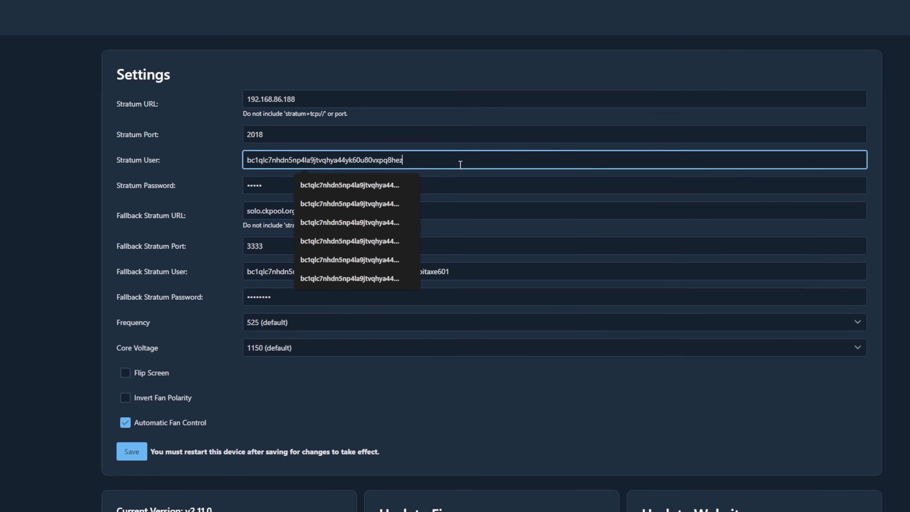
text(.Bitaxe)
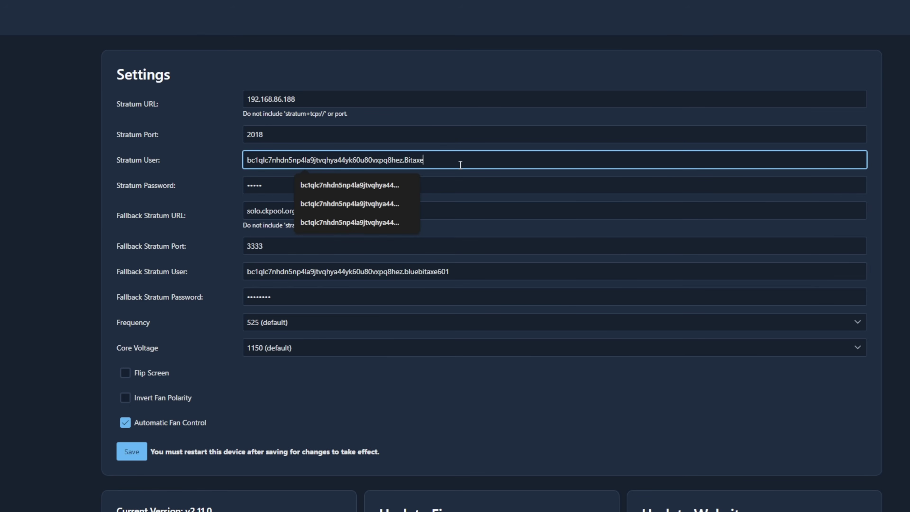
text(Giveaway)
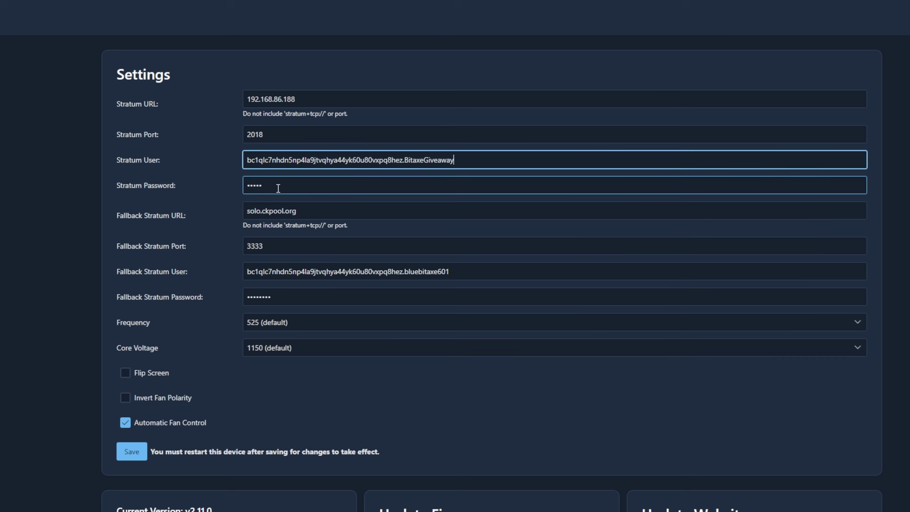
key(Tab)
key(BackSpace)
text(x)
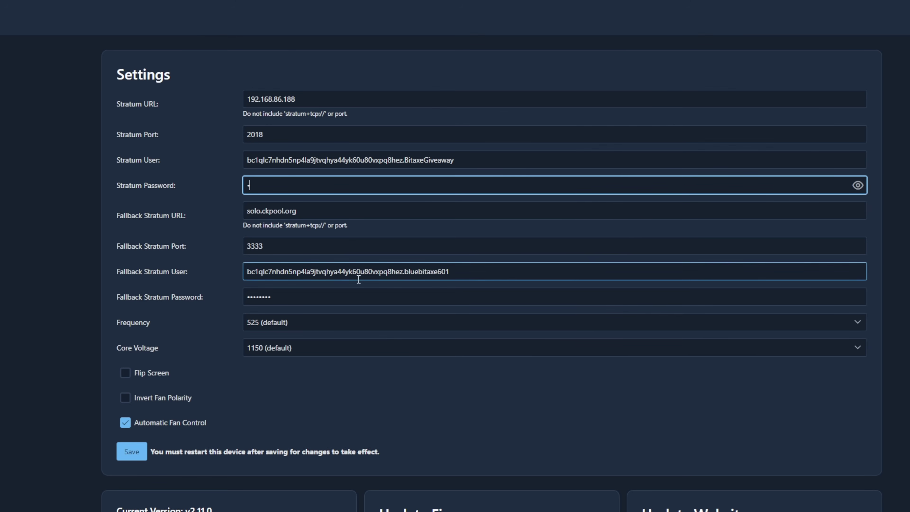
Give the fallback user the BitaxeGiveaway worker name and placeholder password, then save the settings
drag(455, 160, 404, 160)
key(ctrl+c)
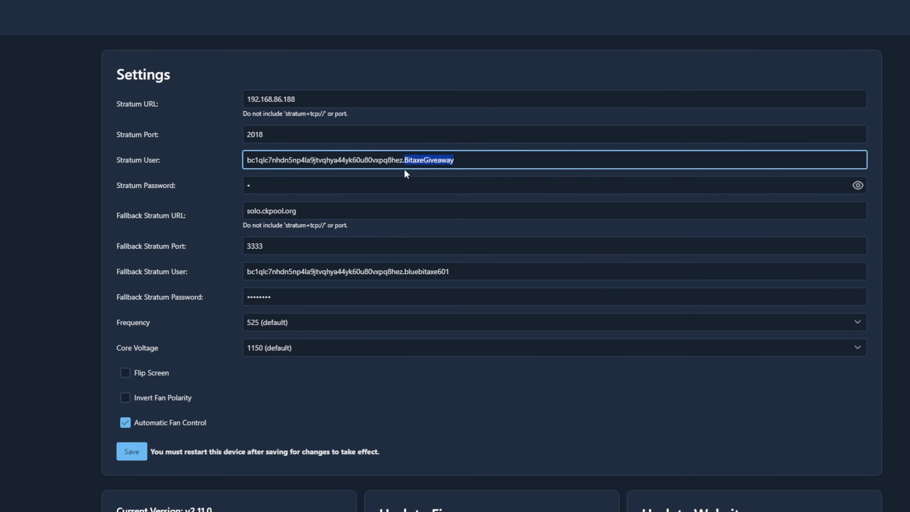
drag(464, 271, 405, 272)
key(ctrl+v)
drag(304, 296, 238, 301)
text(x)
click(328, 401)
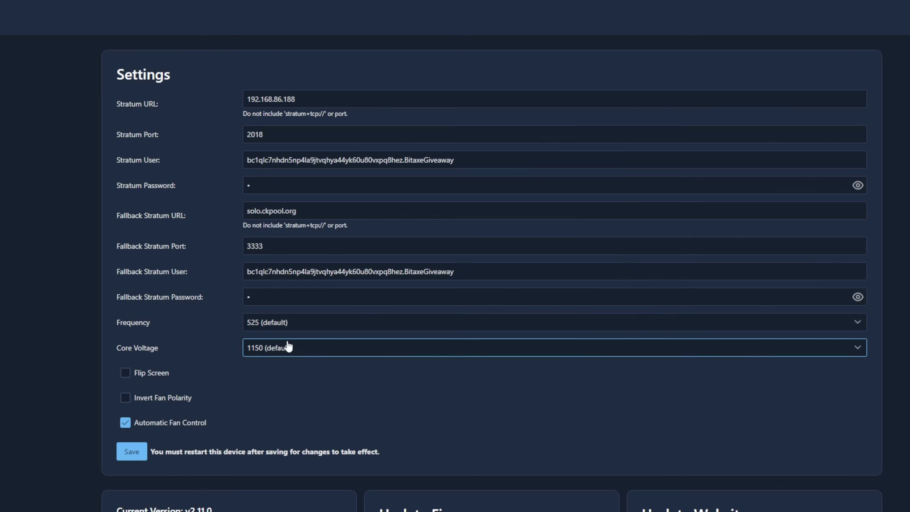
click(142, 462)
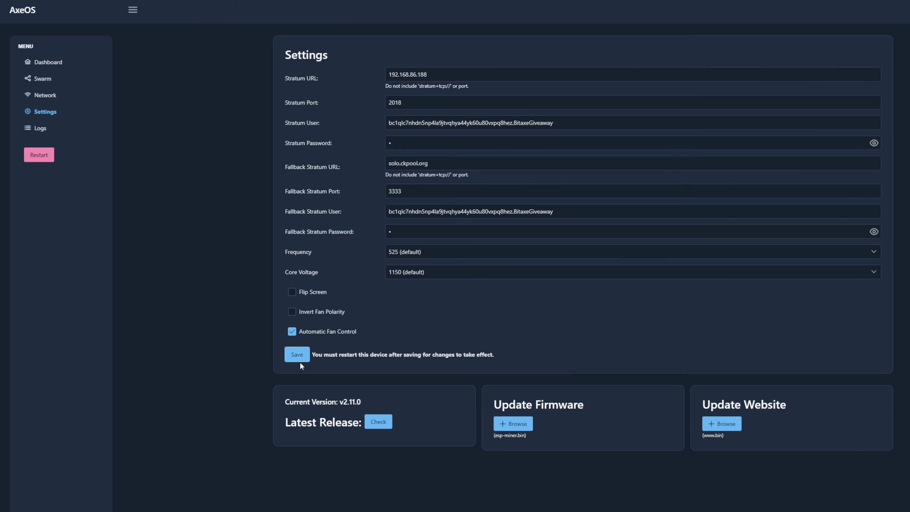
click(133, 454)
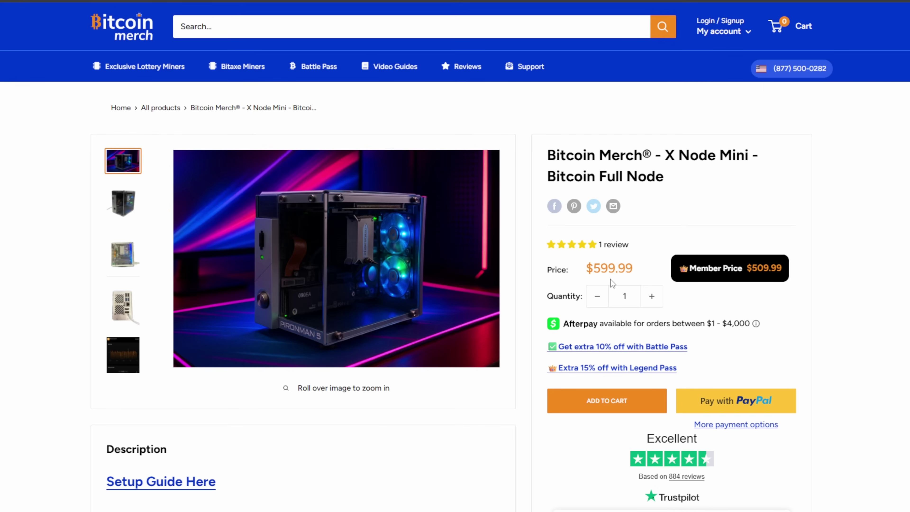
Add the $599.99 X Node Mini to the cart and check out, totalling $611.99
click(605, 390)
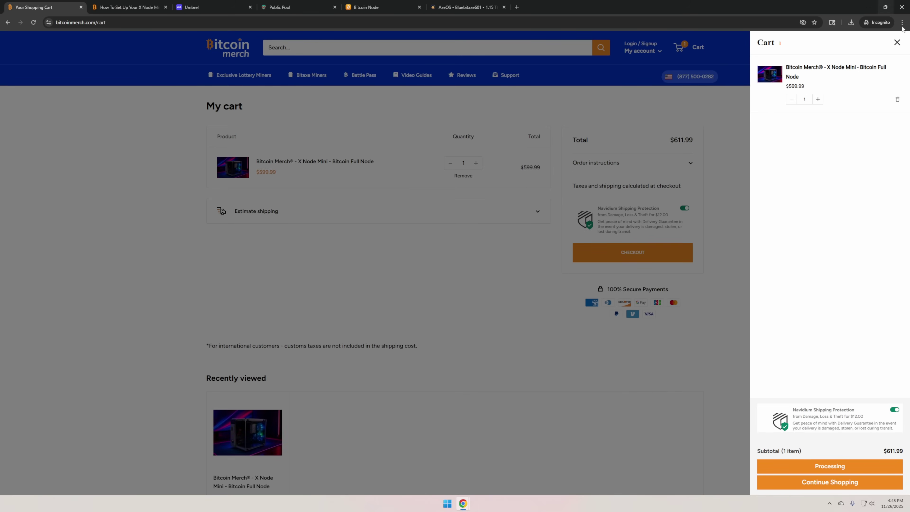
click(897, 42)
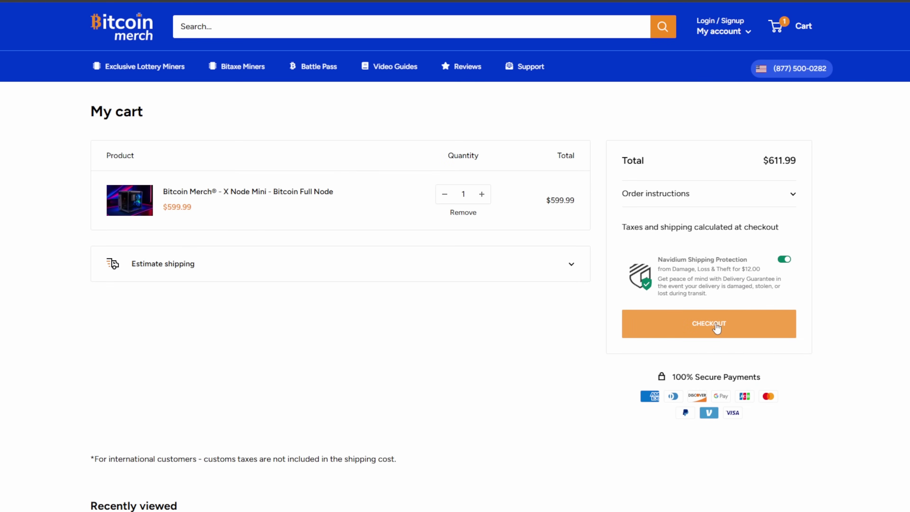
click(709, 324)
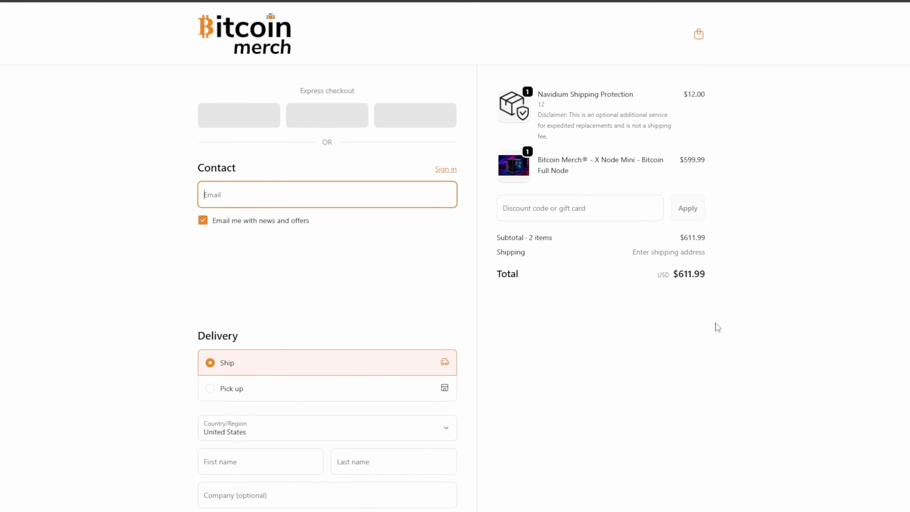
Apply discount code THEHOBBYISTMINER at checkout, cutting $24.47 for a $587.52 total
click(536, 208)
text(the)
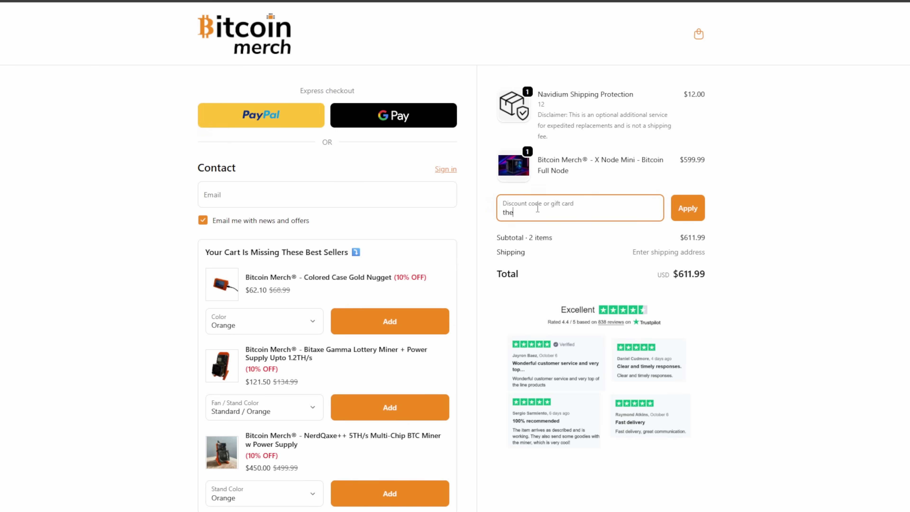
text(hobbyistminer)
click(690, 209)
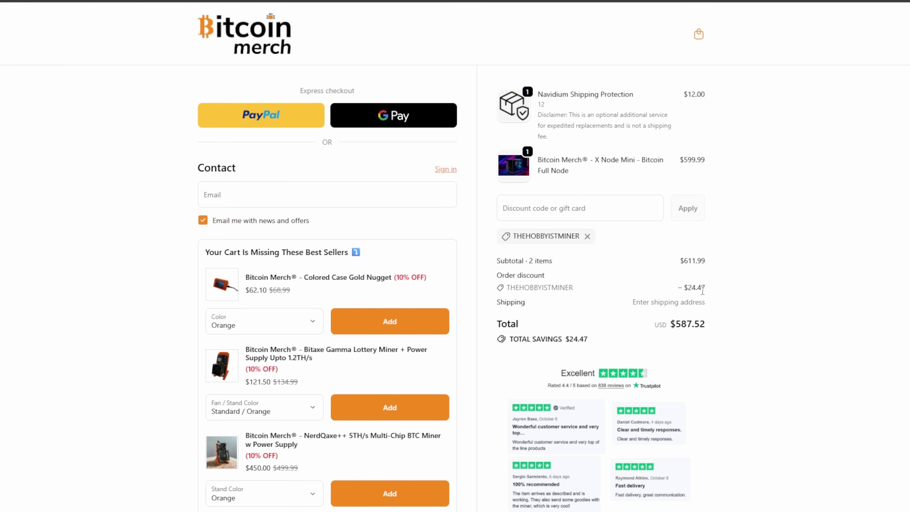
drag(686, 290, 725, 287)
click(765, 263)
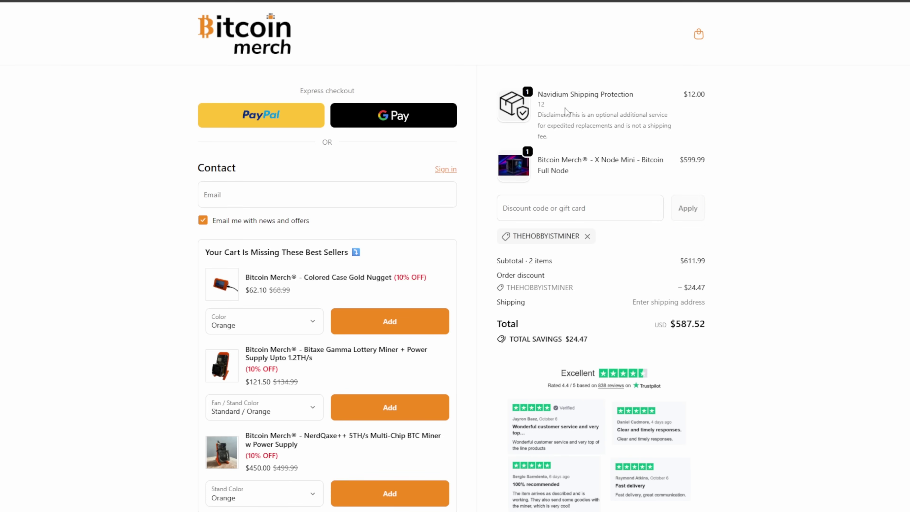